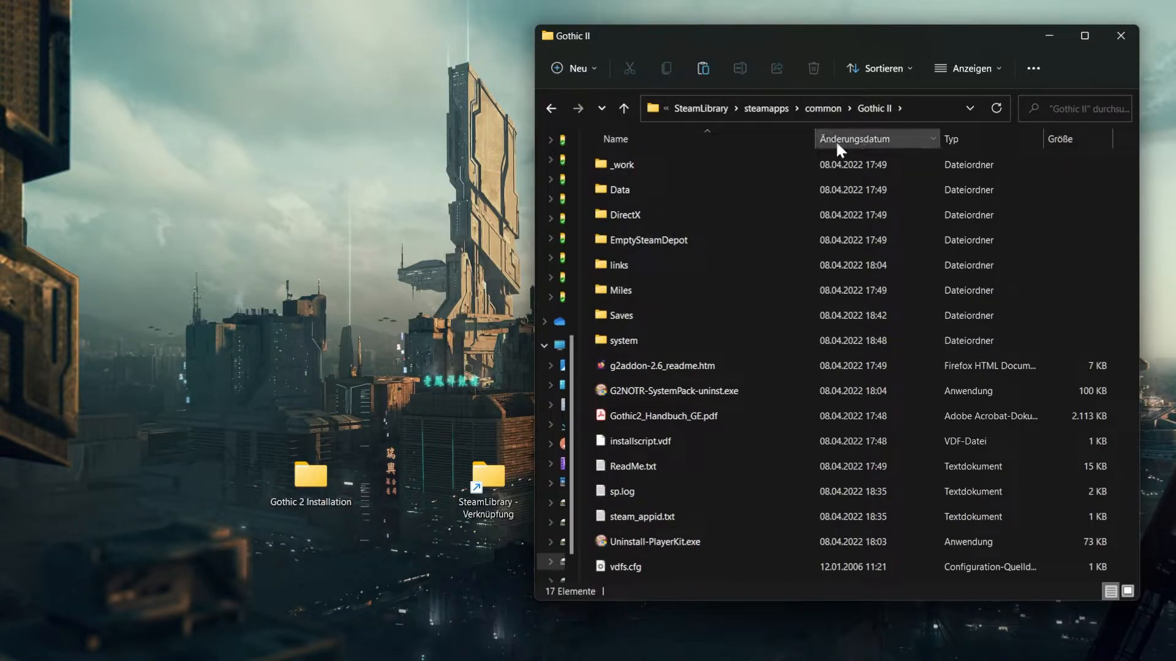
Step: In the Gothic II system folder, set Gothic2.exe to always run as administrator in its compatibility properties and apply the change
double_click(641, 340)
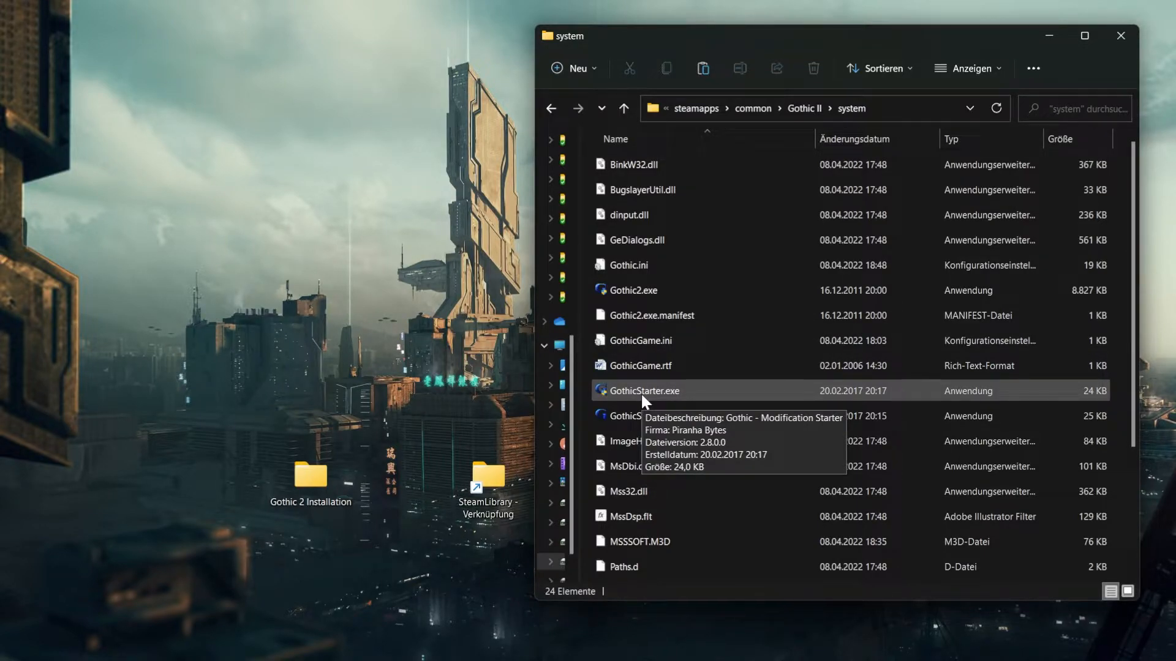
right_click(642, 290)
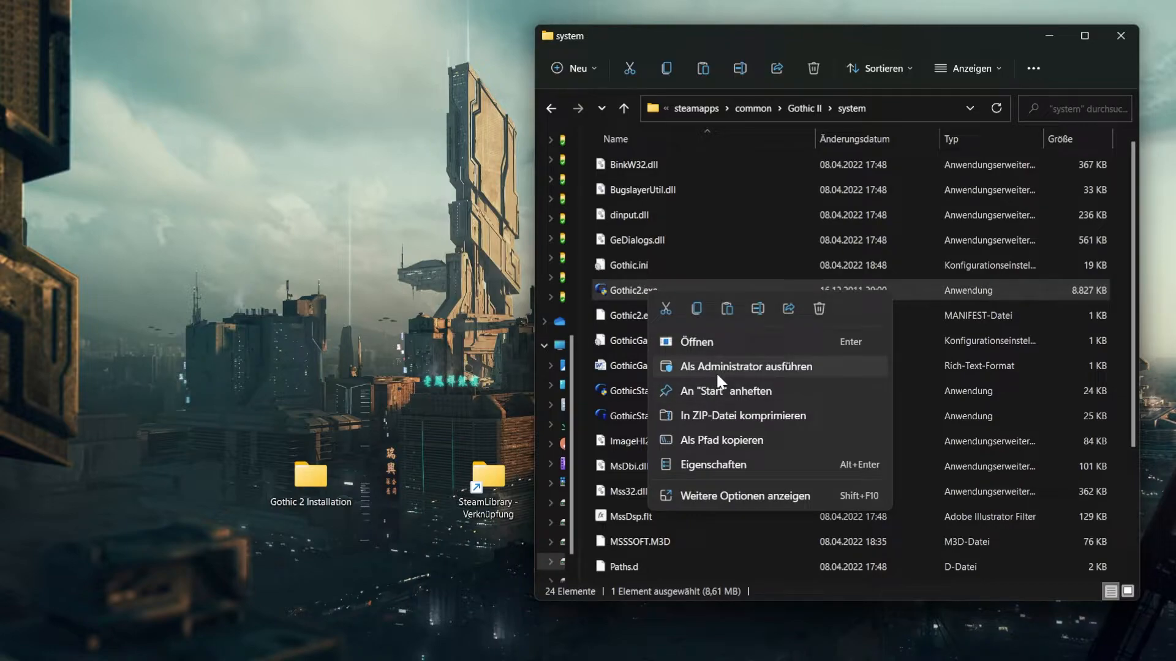
left_click(714, 463)
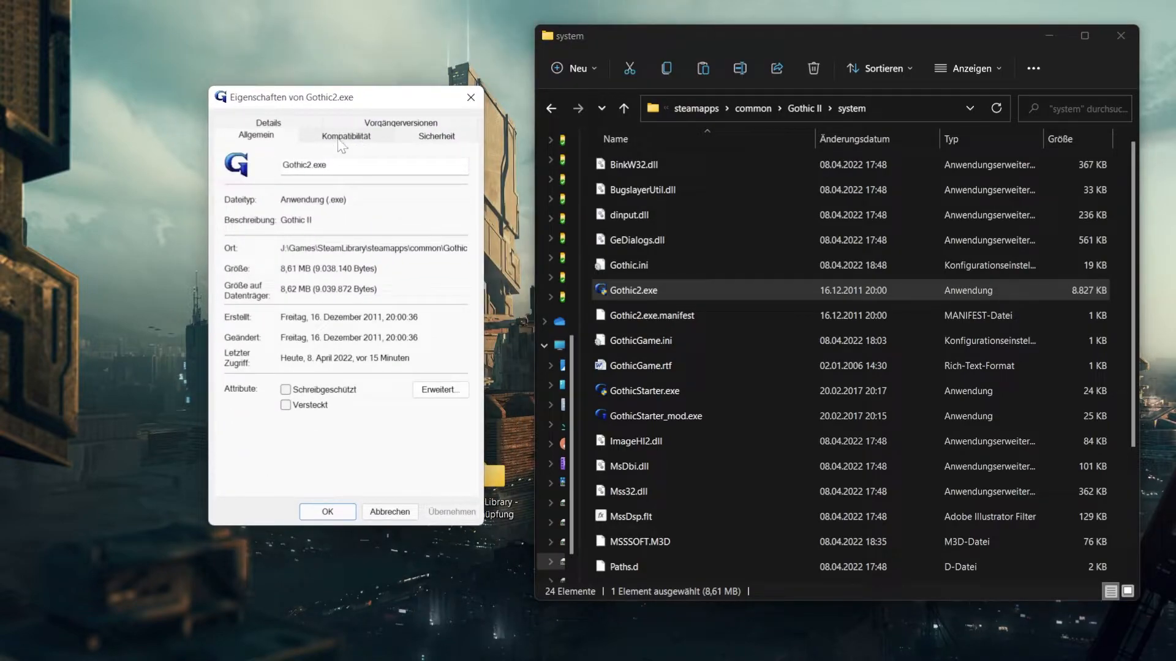
left_click(349, 142)
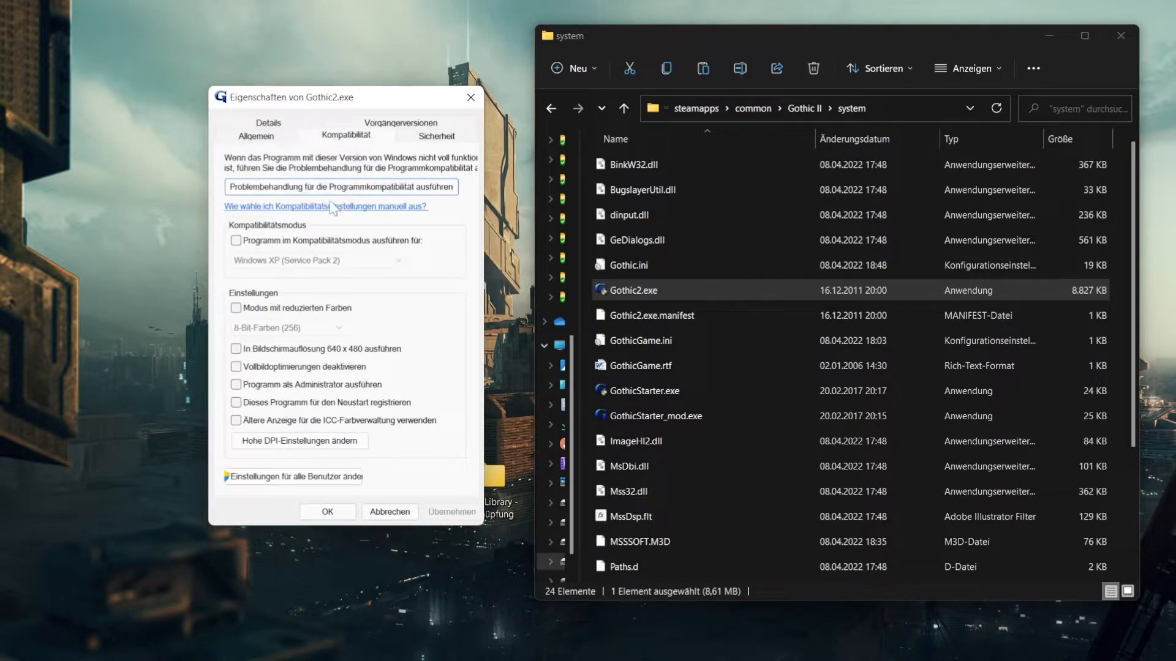
left_click(236, 385)
left_click(451, 510)
left_click(328, 513)
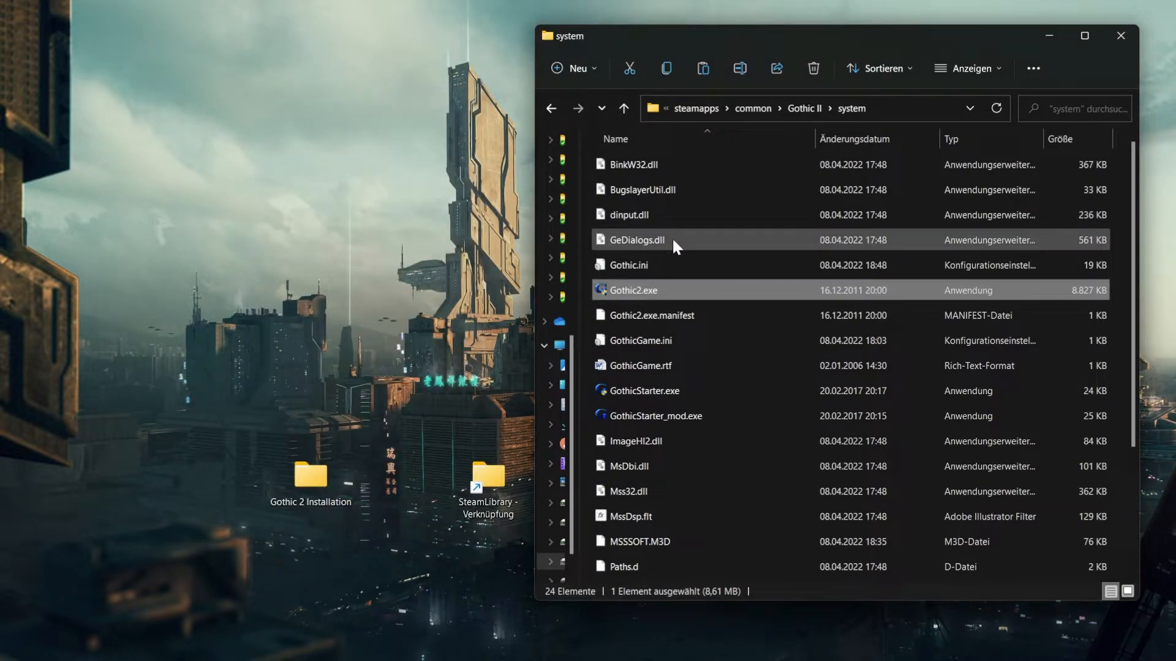
Step: Open Gothic.ini from the system folder in the Editor and place its window beside the folder
right_click(640, 264)
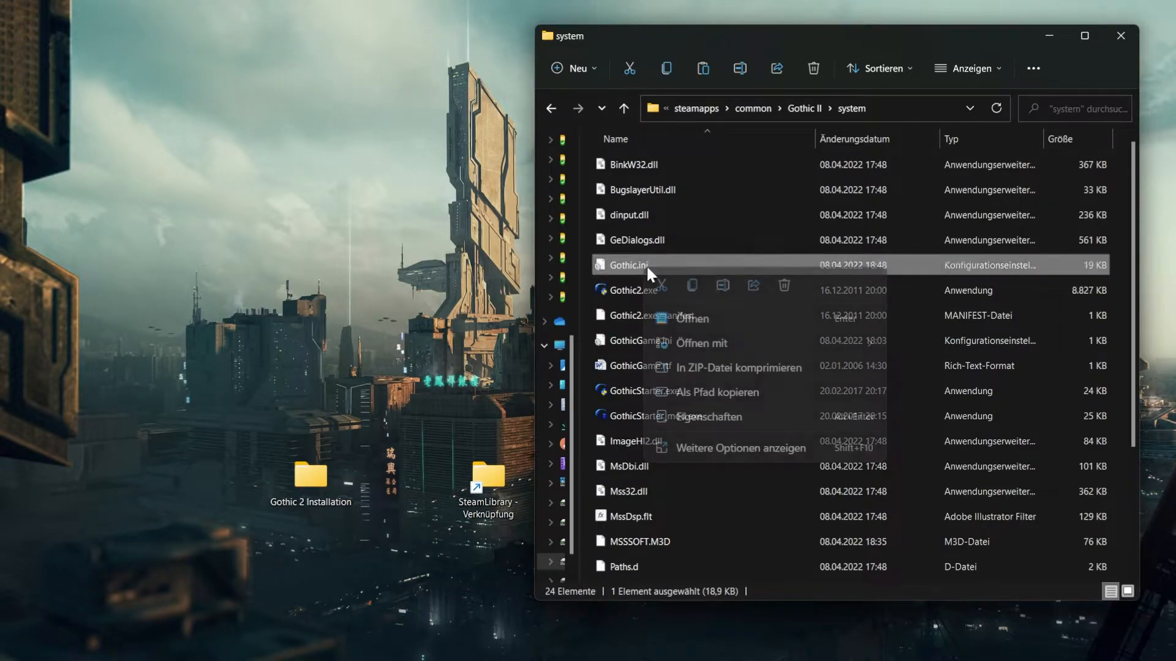
mouse_move(729, 344)
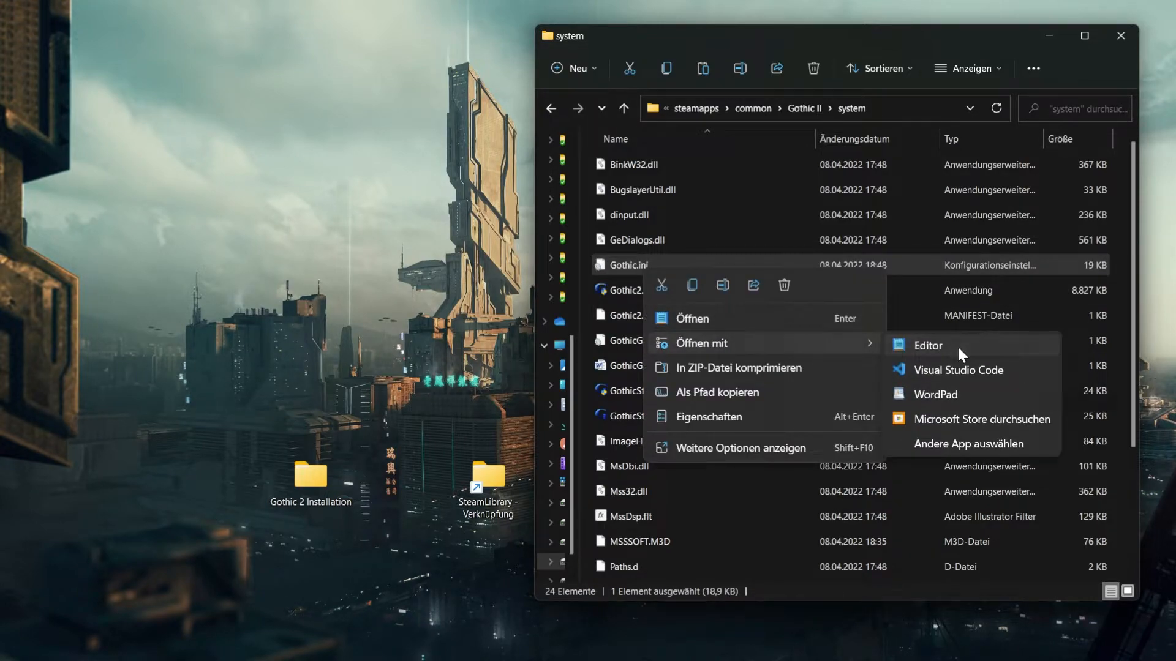
left_click(955, 341)
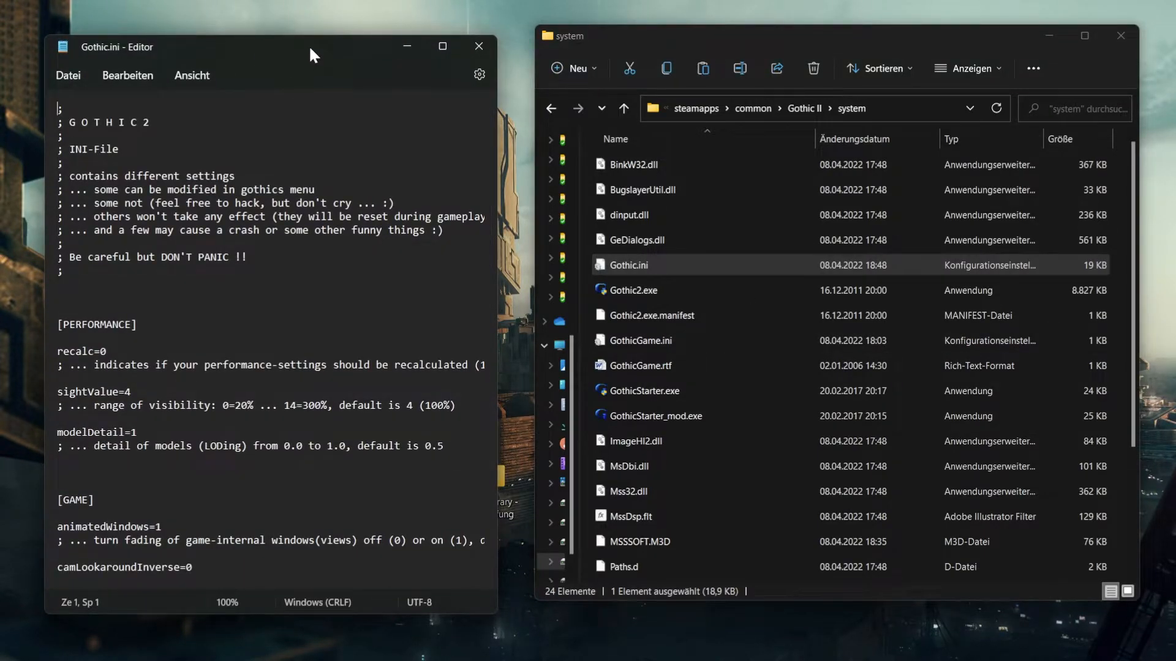
left_click_drag(310, 49, 316, 38)
Step: Examine the sightValue entry and its visibility range comment in the [PERFORMANCE] section of Gothic.ini
scroll(276, 276, "down", 1)
left_click_drag(139, 329, 62, 329)
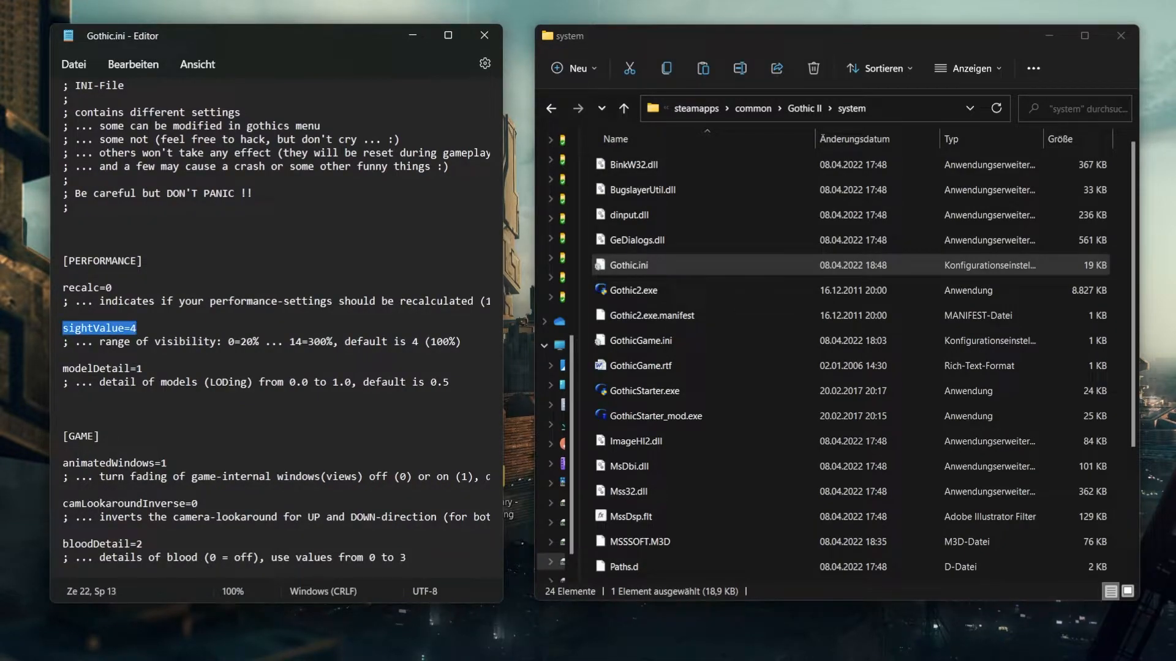
left_click(137, 328)
left_click_drag(131, 329, 137, 328)
left_click(137, 329)
scroll(276, 324, "down", 4)
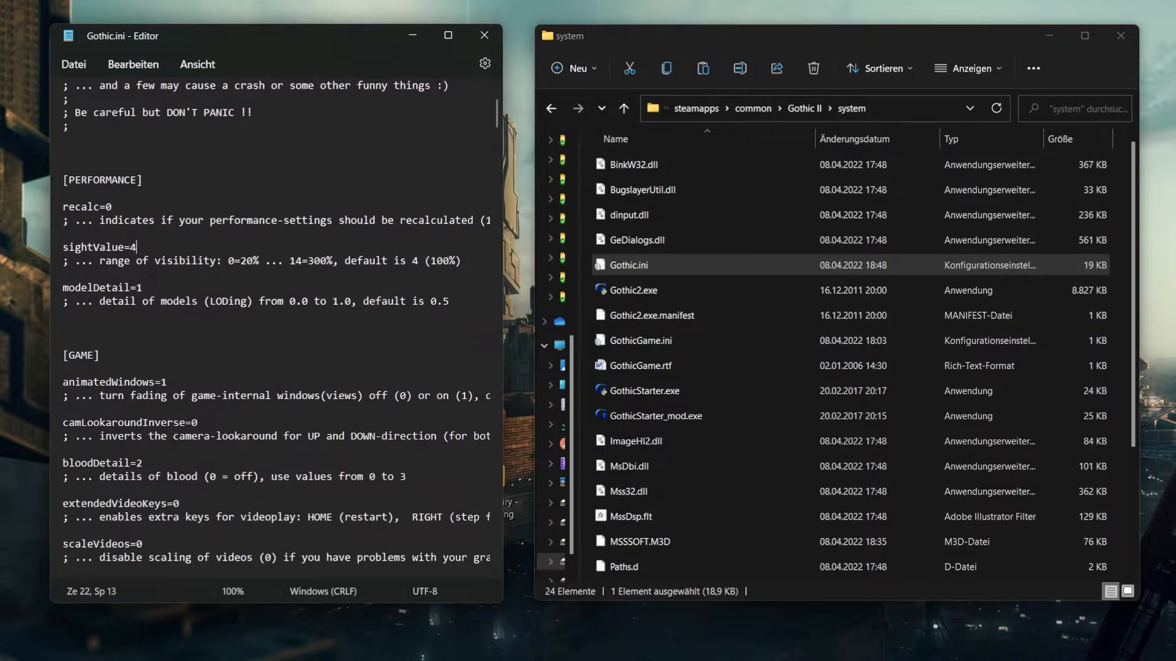
left_click(276, 261)
Step: Examine the scaleVideos entry and its comment in the [GAME] section of Gothic.ini
scroll(275, 261, "down", 2)
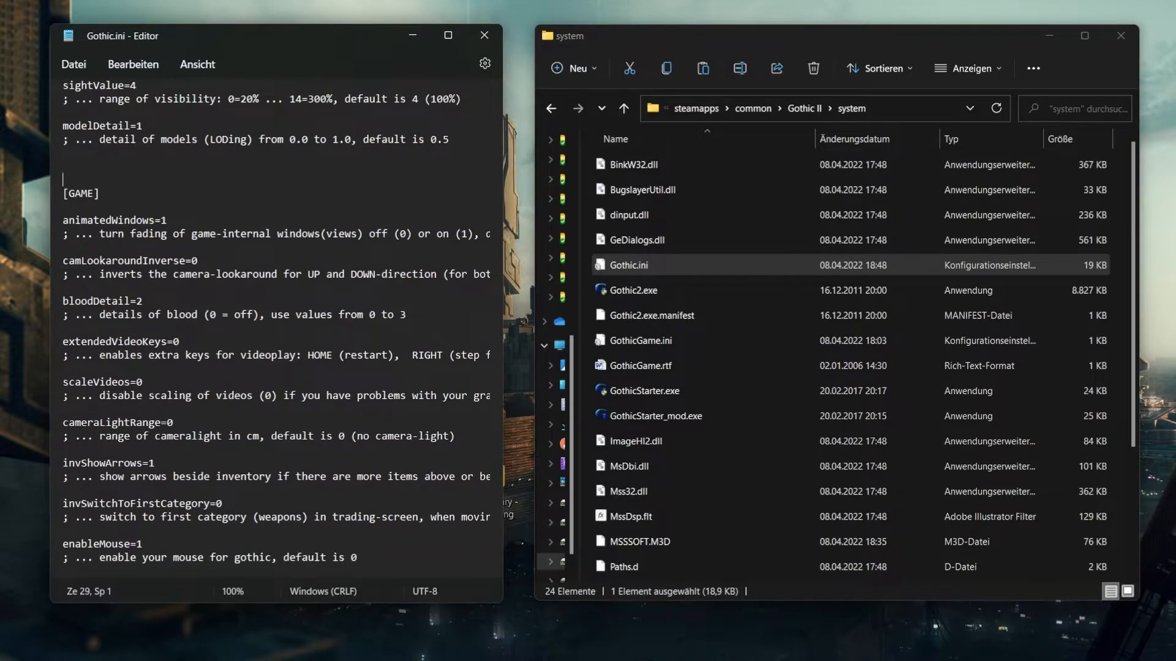
left_click_drag(144, 382, 62, 383)
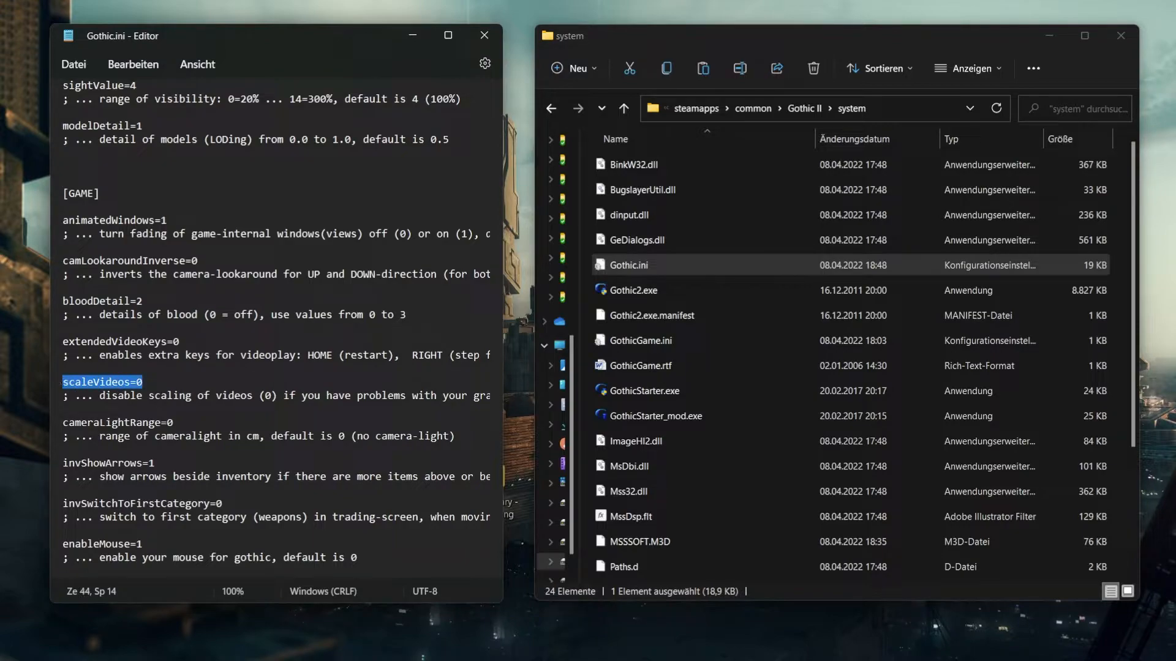
left_click(142, 382)
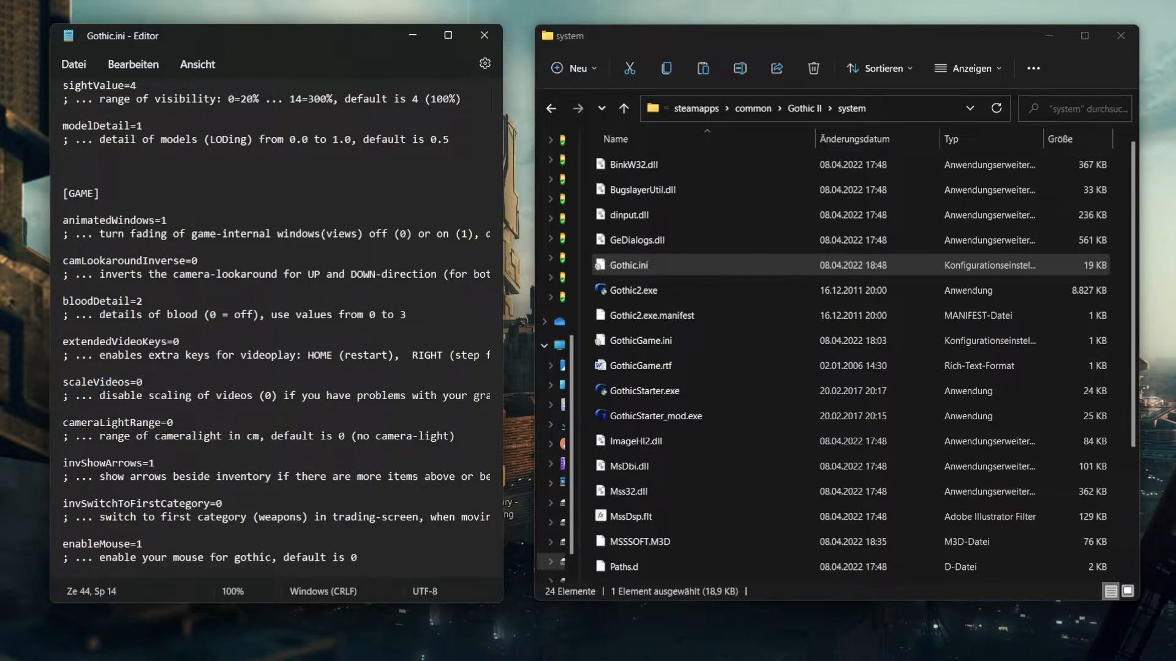
left_click_drag(136, 382, 143, 382)
left_click(143, 382)
left_click_drag(265, 397, 271, 396)
left_click(143, 382)
left_click_drag(144, 382, 62, 383)
left_click(147, 386)
Step: Examine the playLogoVideos entry and its intro video comment in the [GAME] section
scroll(147, 389, "down", 2)
scroll(276, 319, "down", 3)
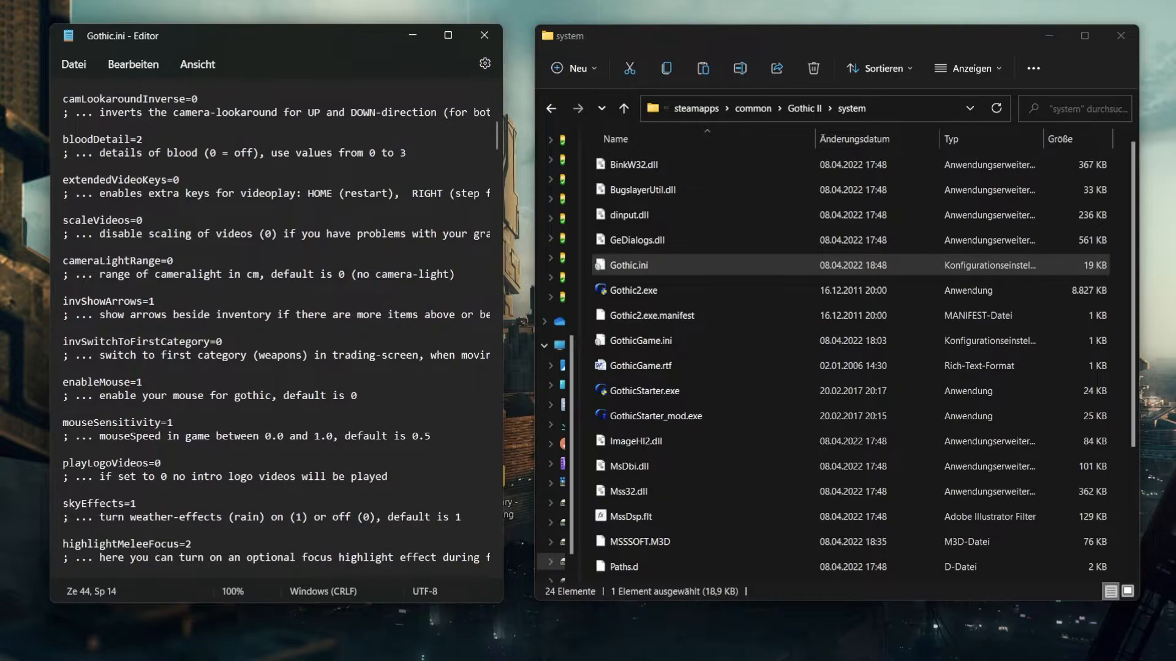
scroll(275, 325, "down", 1)
left_click_drag(160, 422, 54, 429)
left_click_drag(153, 427, 162, 423)
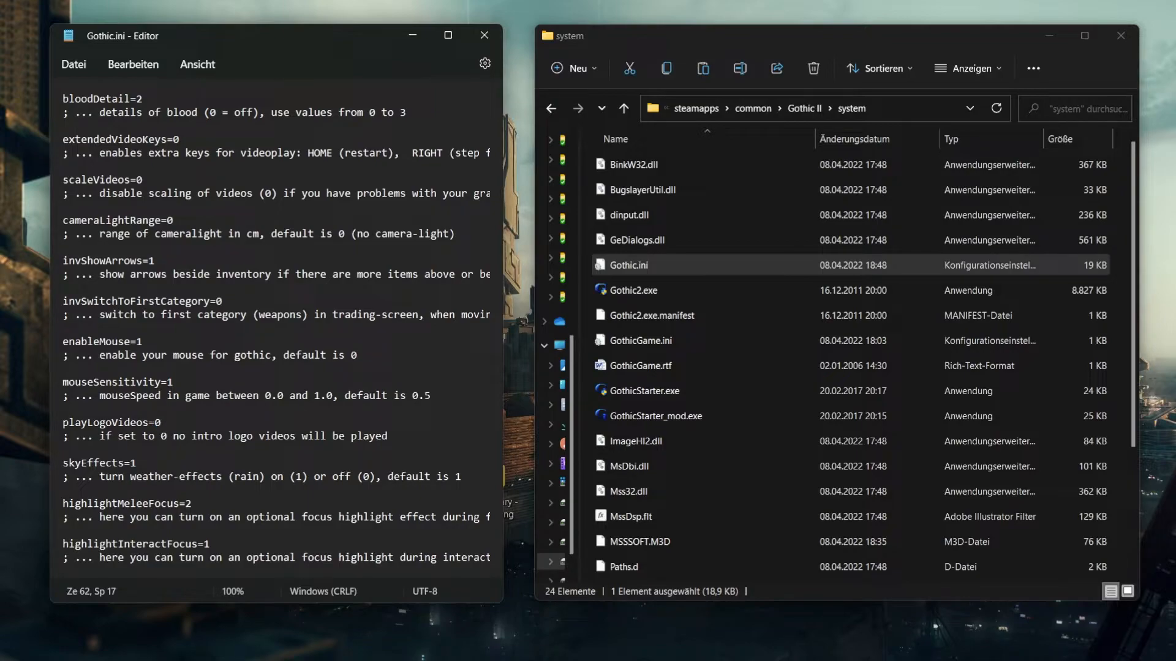
left_click_drag(62, 422, 162, 423)
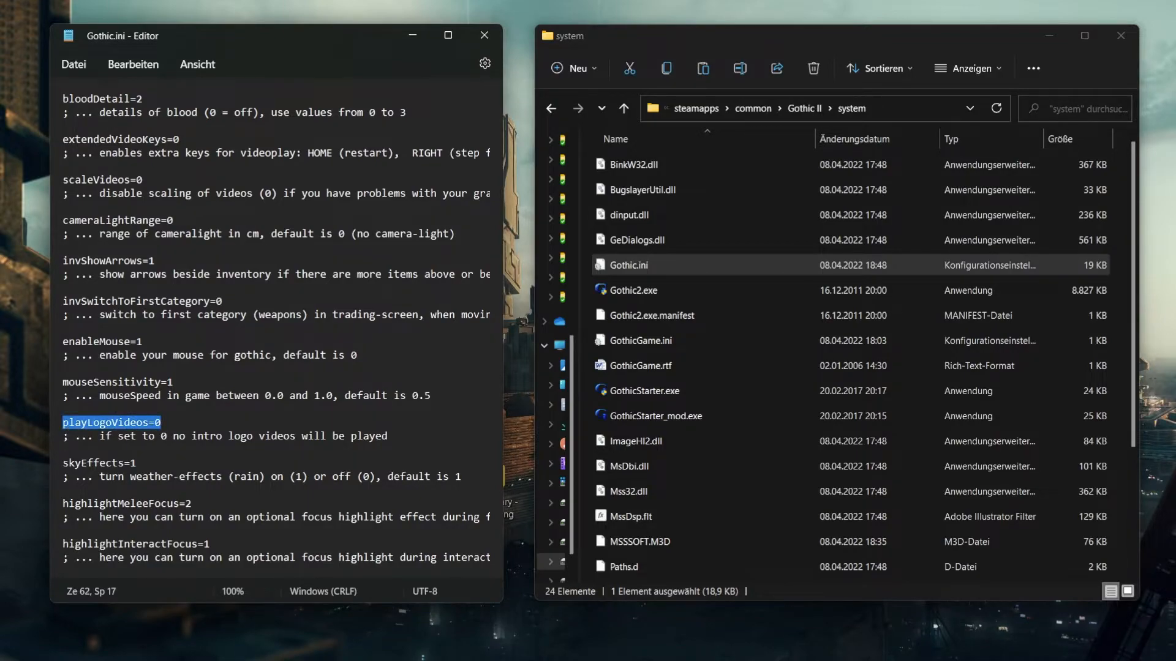
left_click(161, 423)
left_click_drag(157, 422, 162, 423)
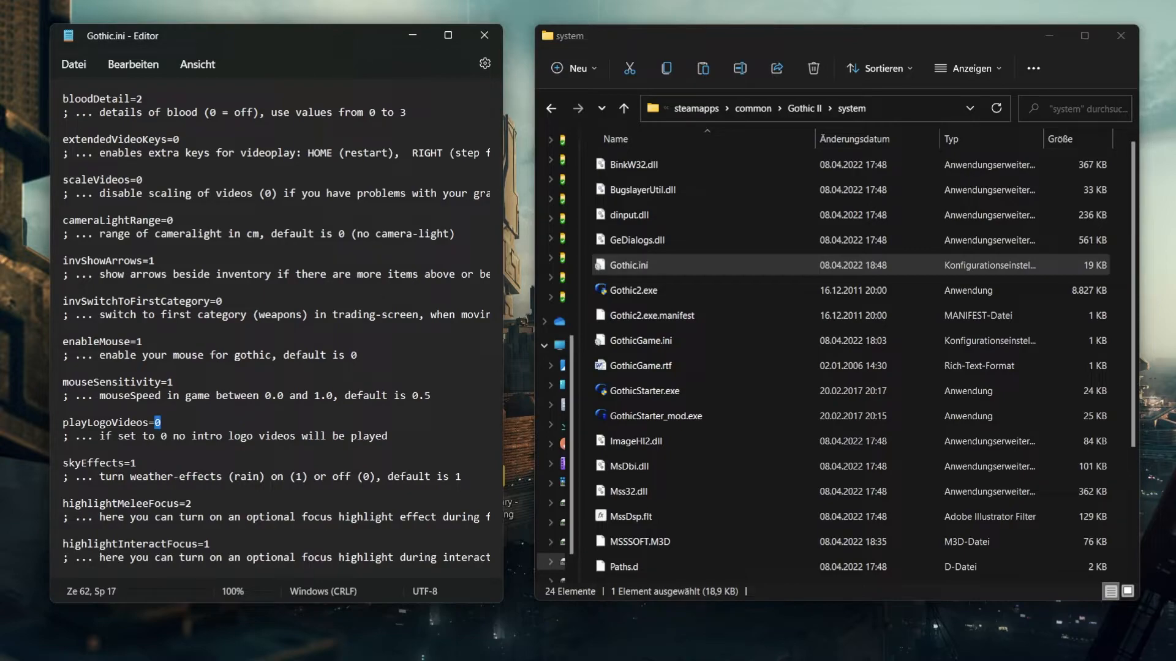
left_click(161, 422)
left_click_drag(156, 423, 161, 422)
left_click(161, 423)
left_click_drag(161, 423, 62, 422)
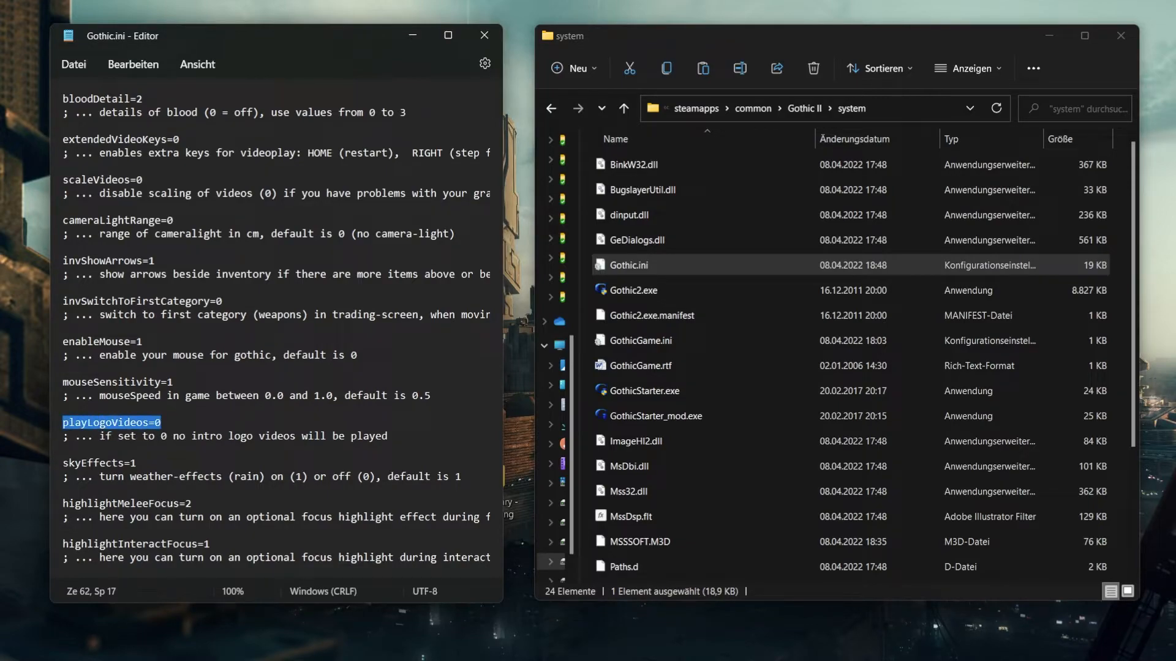
Step: Recheck the scaleVideos and sightValue entries in Gothic.ini
scroll(275, 324, "up", 4)
left_click(143, 342)
left_click_drag(143, 341, 62, 341)
scroll(87, 349, "up", 4)
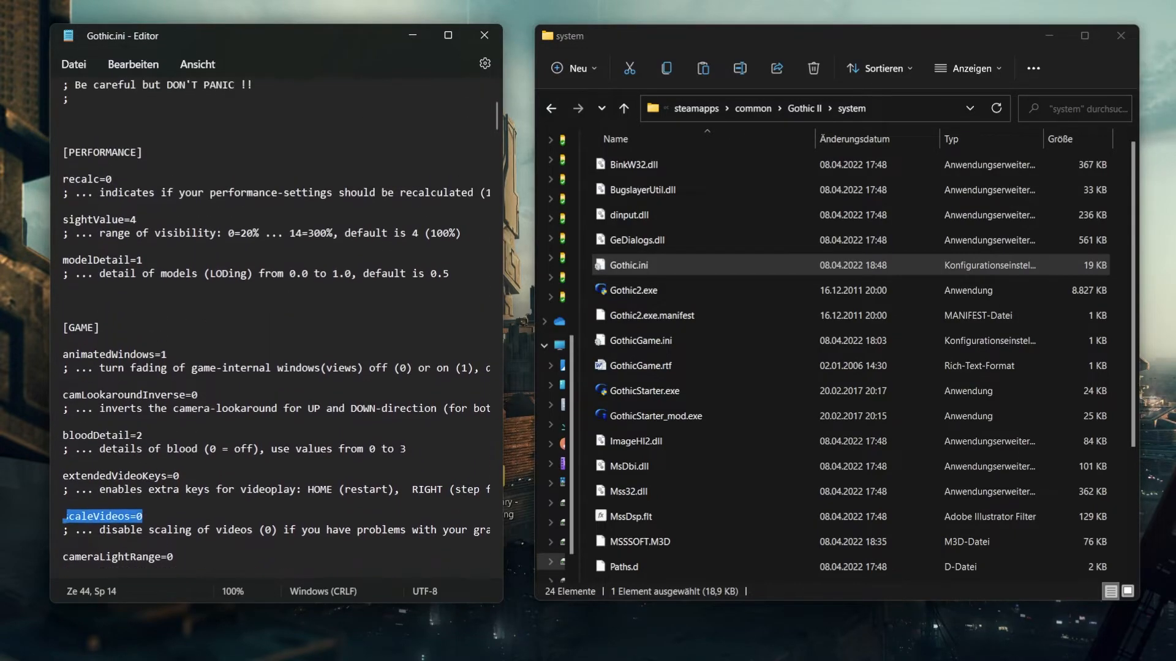
scroll(276, 325, "up", 2)
left_click_drag(136, 288, 63, 287)
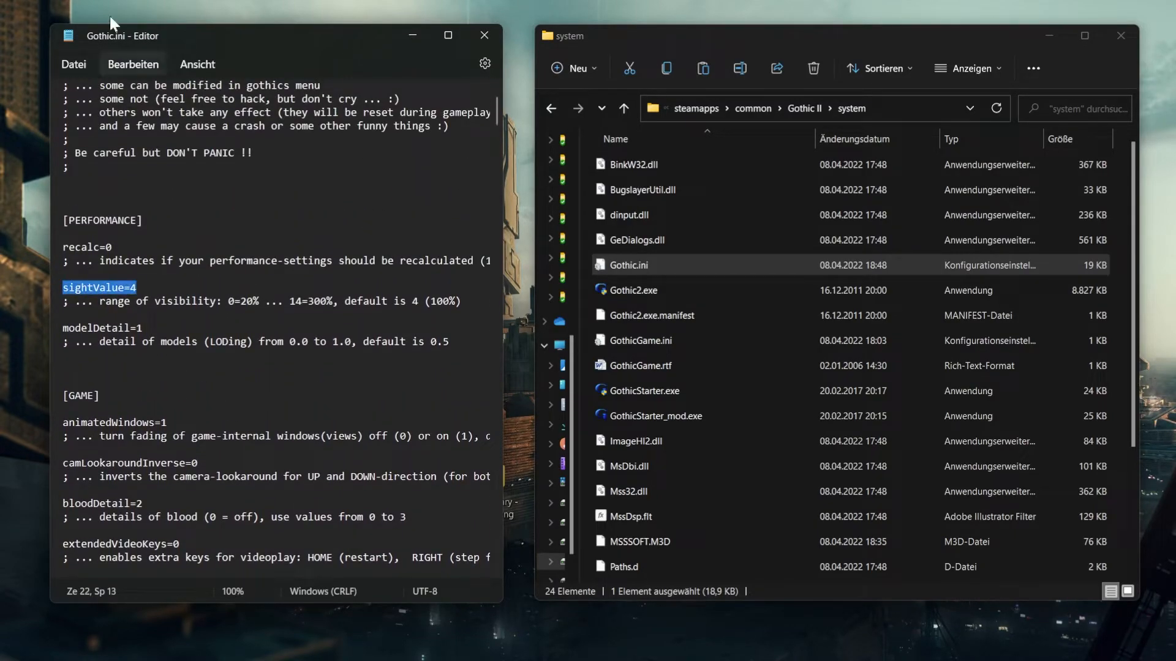
Step: Save Gothic.ini and close the Editor
left_click(76, 67)
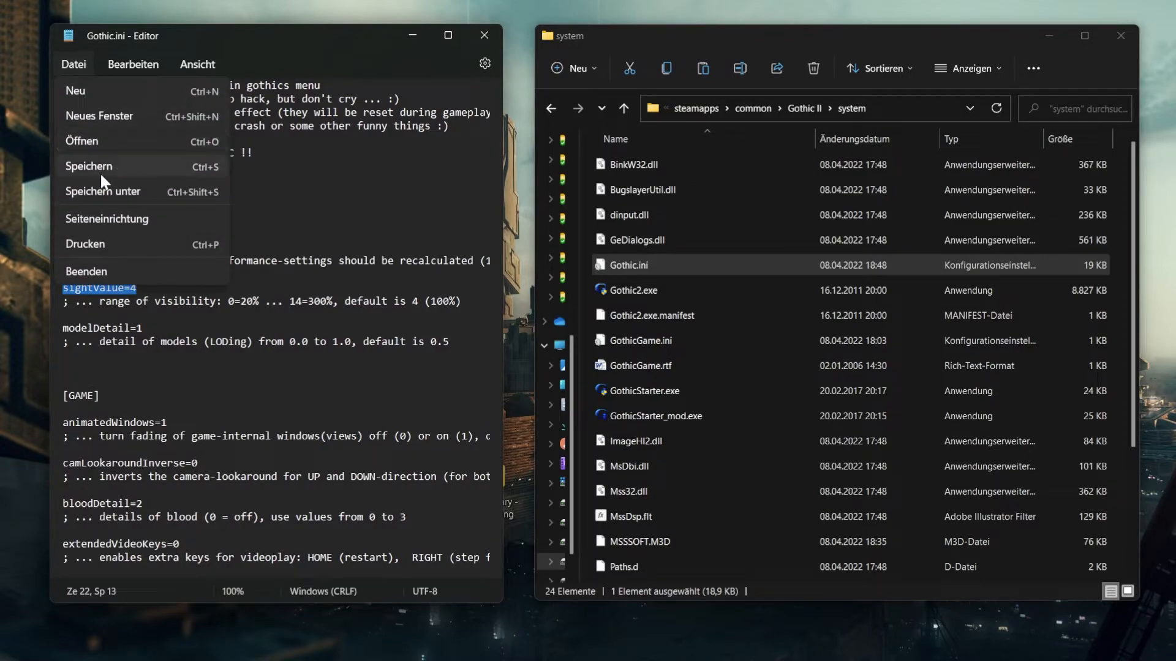
left_click(100, 167)
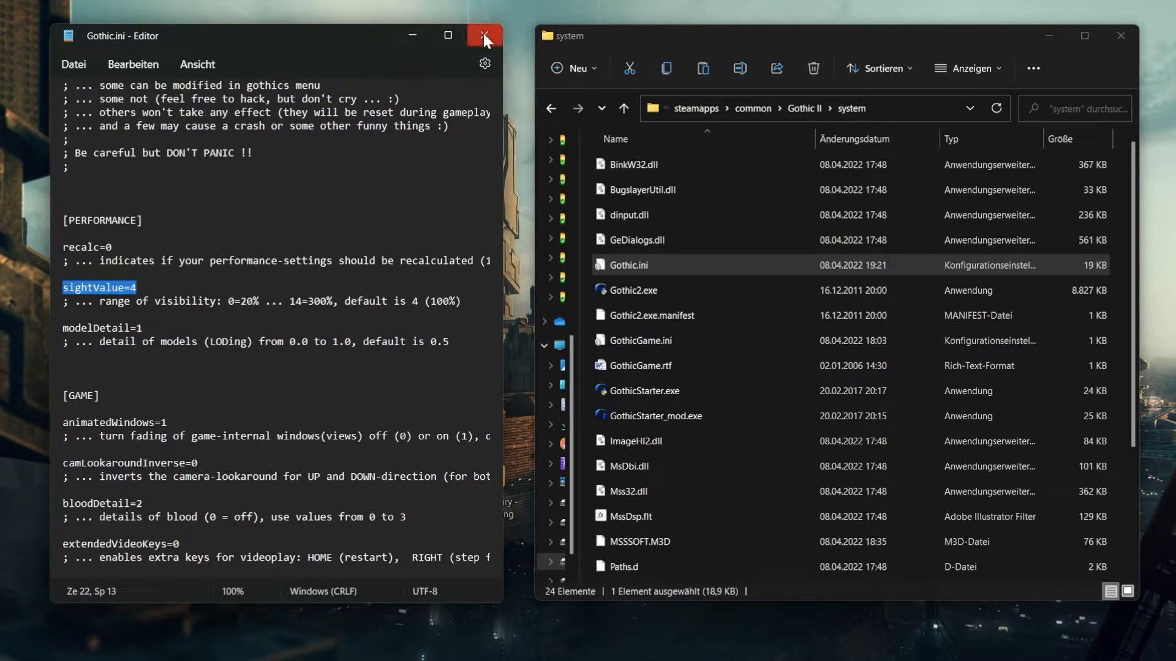
left_click(483, 35)
Step: Run GothicStarter_mod.exe from the system folder as administrator
left_click(648, 291)
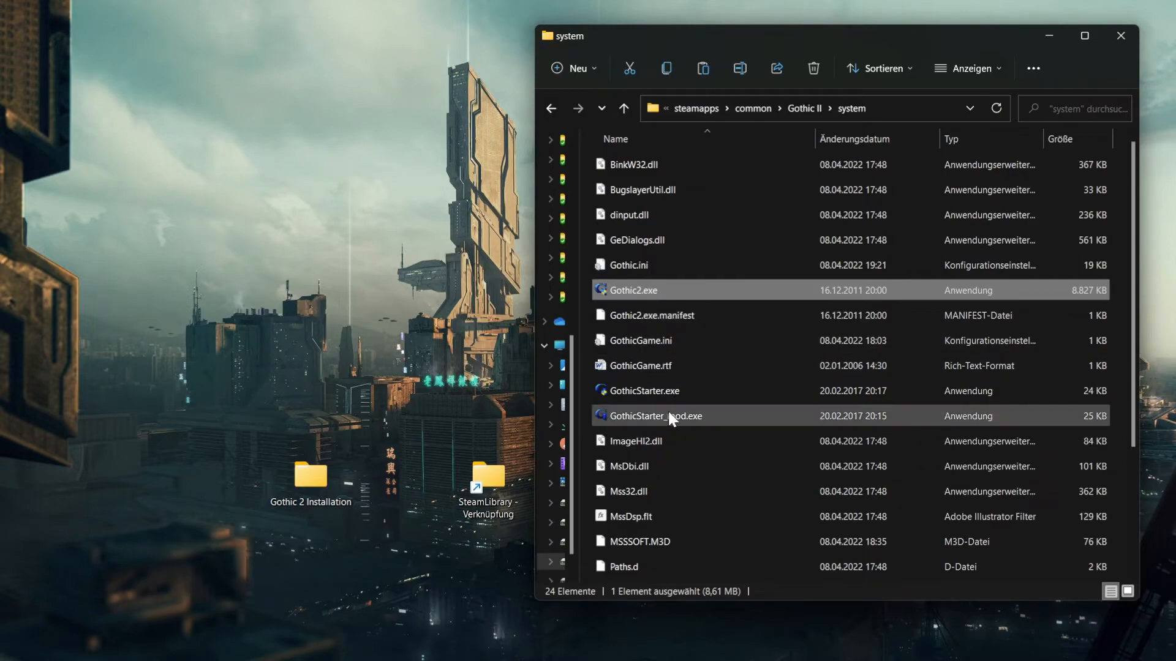
scroll(668, 398, "down", 1)
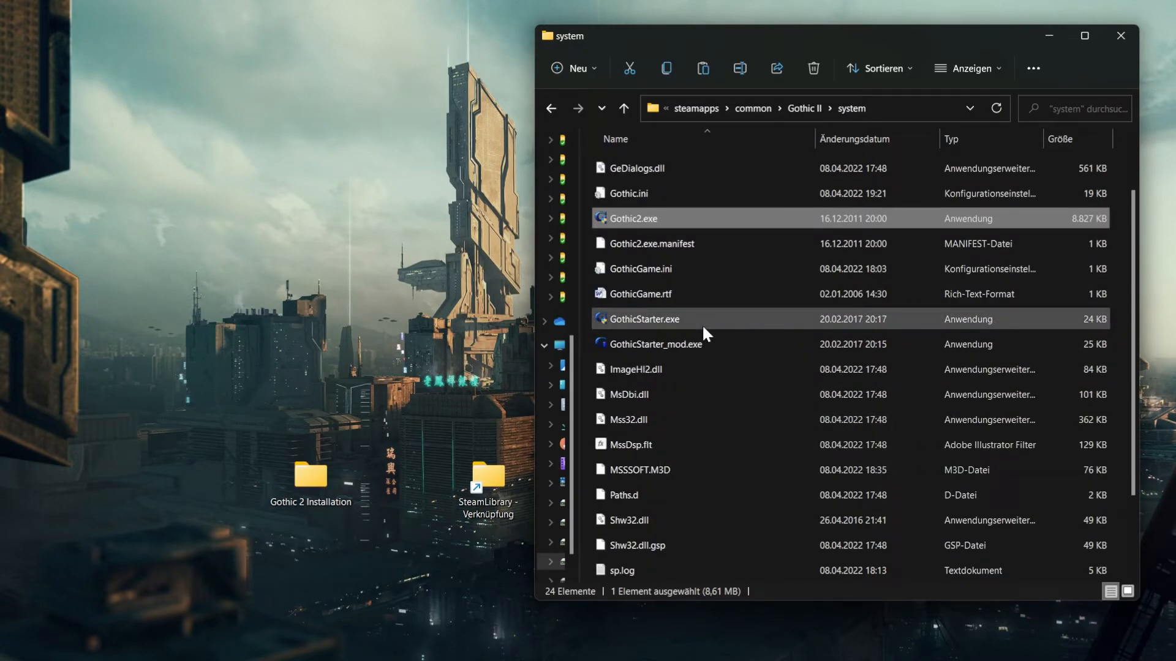
left_click(646, 345)
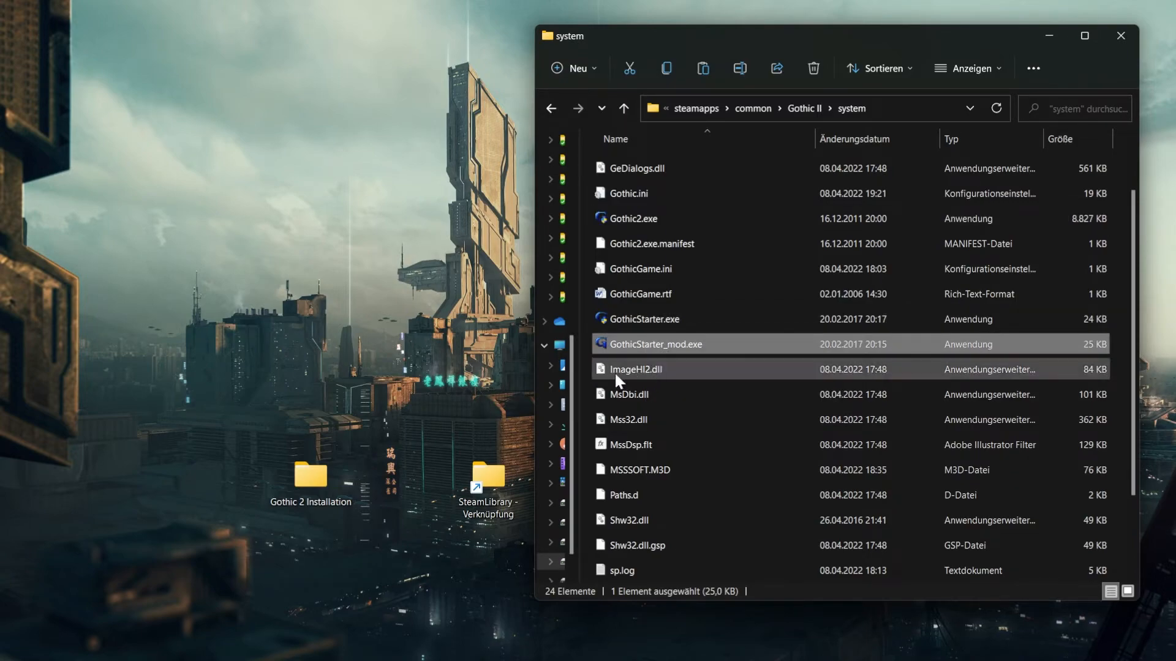
right_click(637, 345)
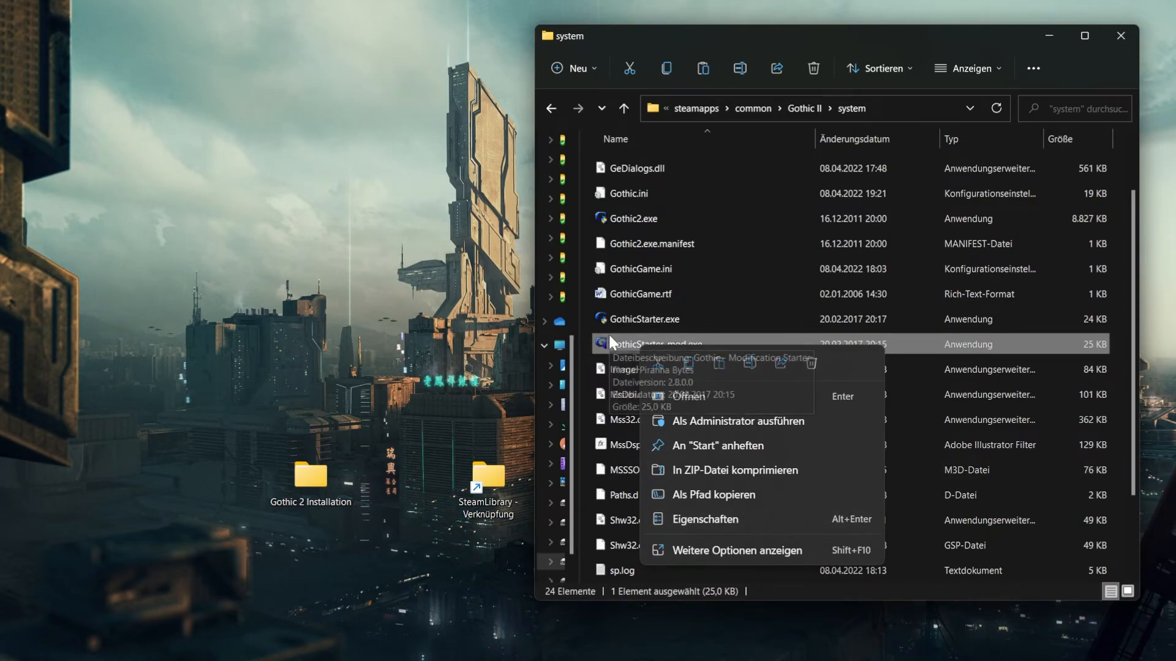
left_click(730, 421)
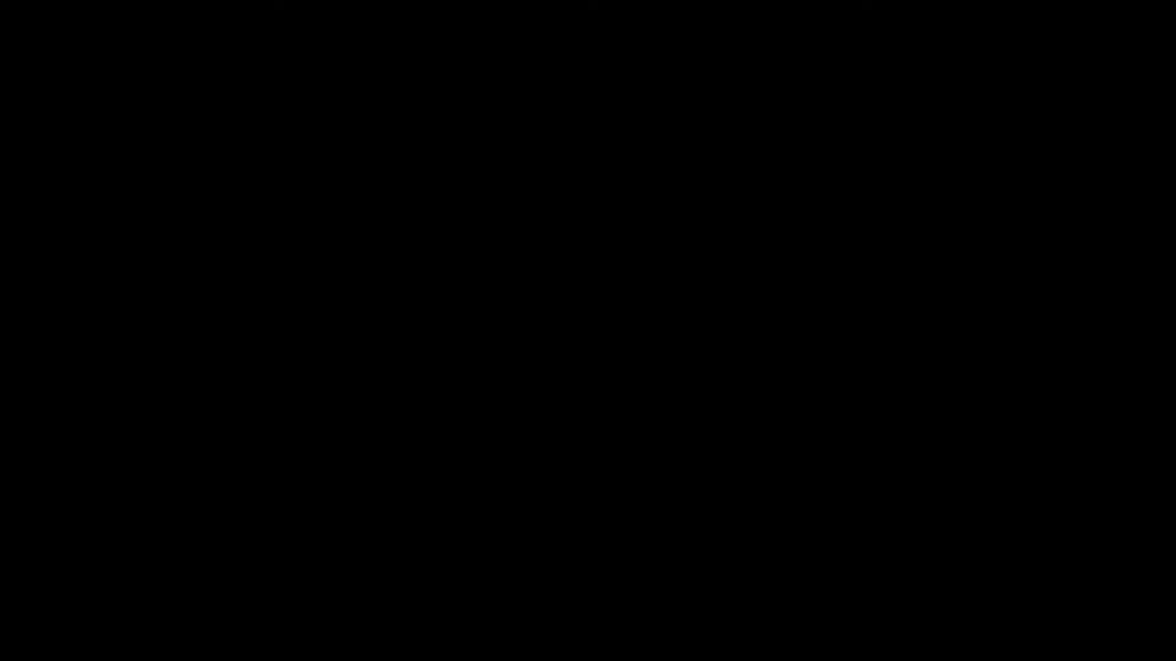
Step: Close the GothicStarter window and the system folder window
left_click_drag(338, 133, 351, 119)
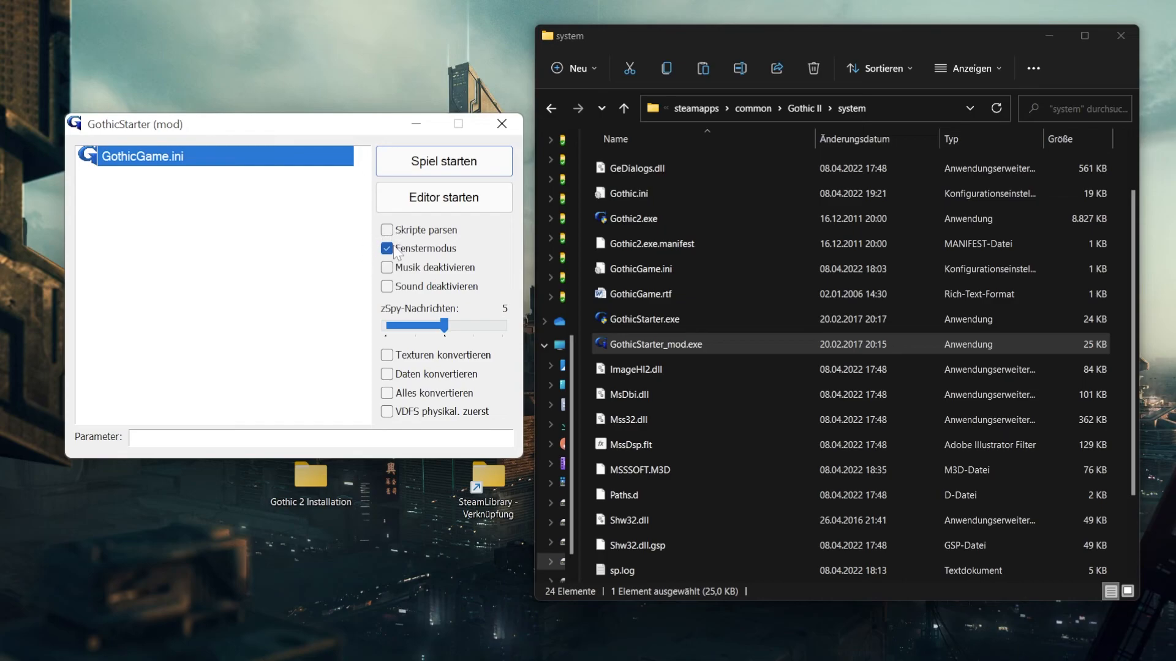
left_click(500, 125)
left_click(1119, 36)
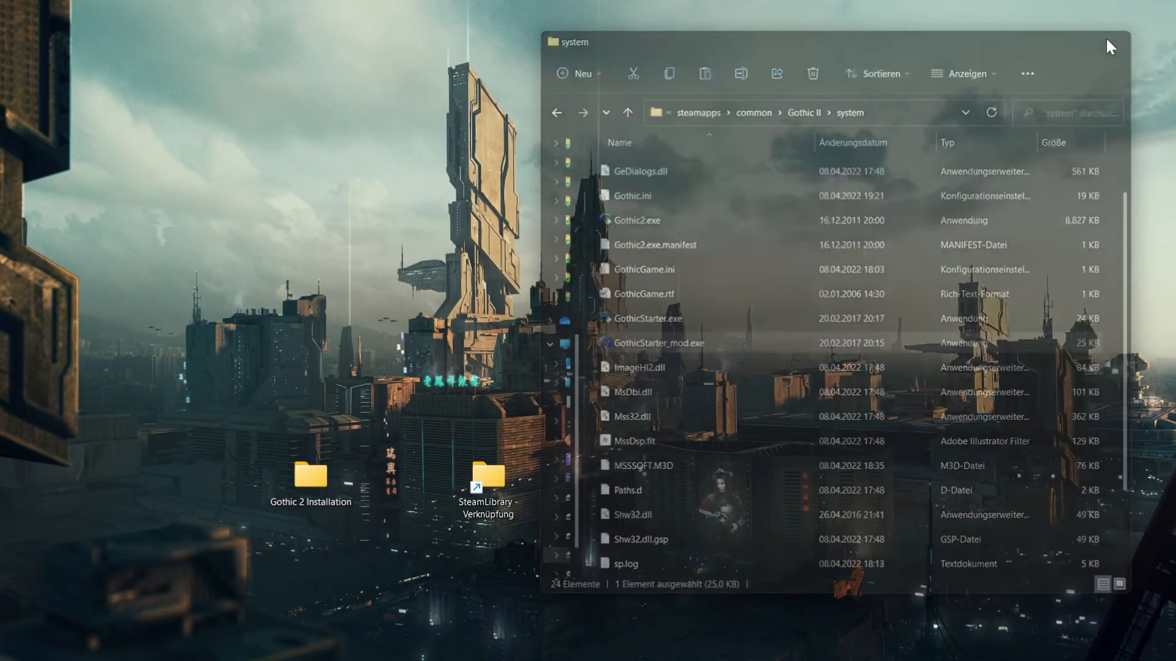